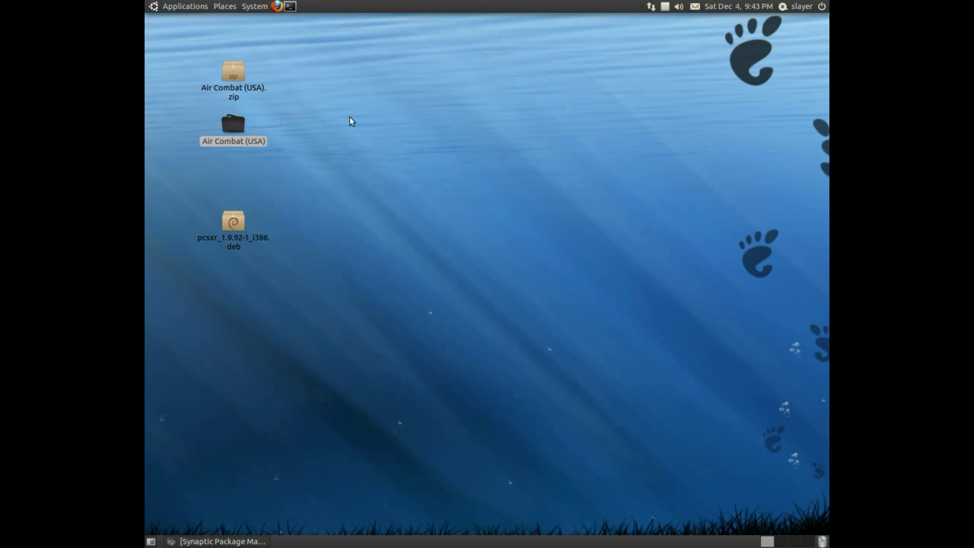
# - Open Firefox, search Google for "pcsxr codeplex" and open the PCSX-Reloaded project site
pyautogui.click(276, 6)
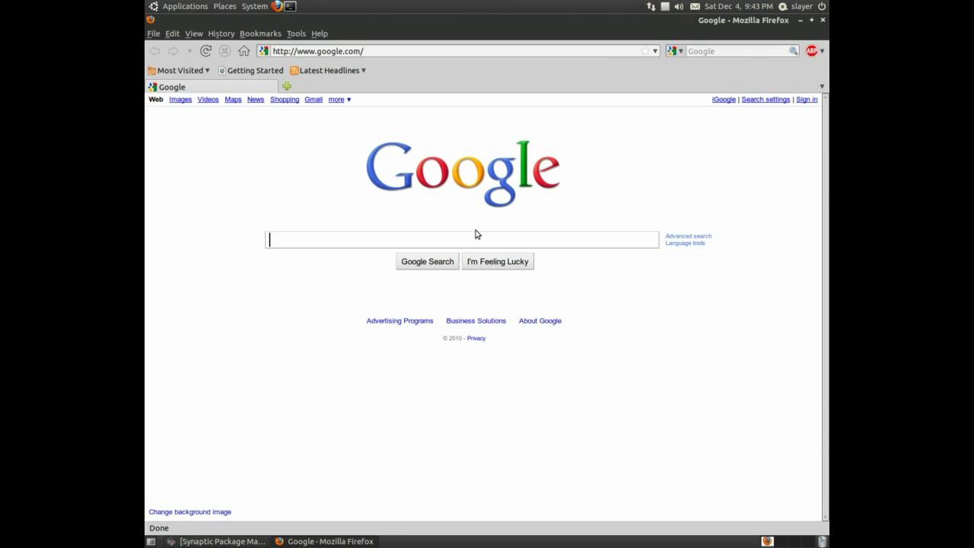
pyautogui.write('p')
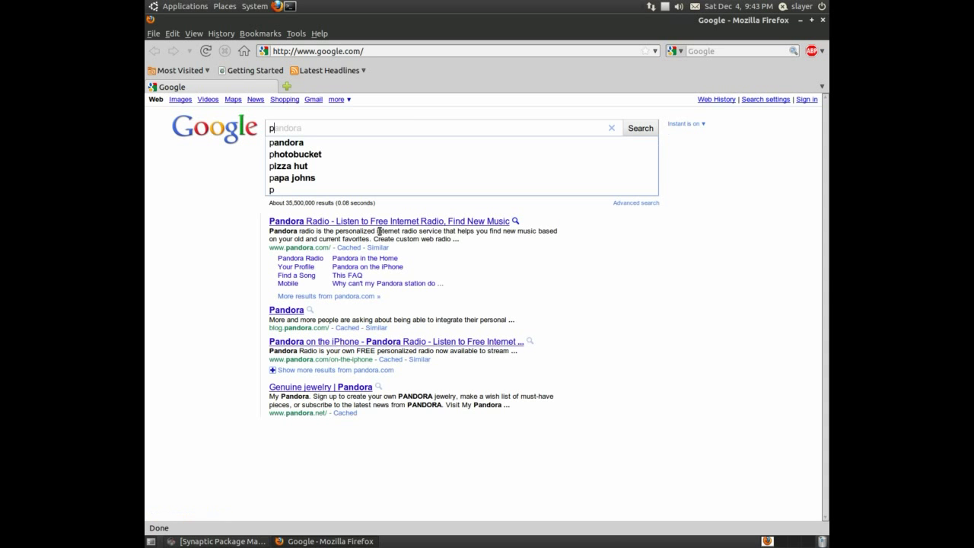
pyautogui.write('csxr')
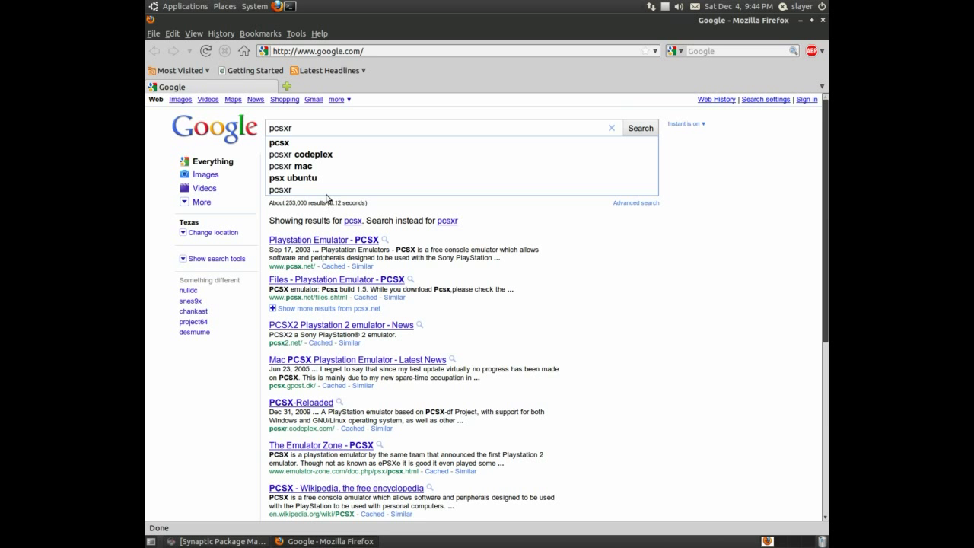
pyautogui.click(315, 154)
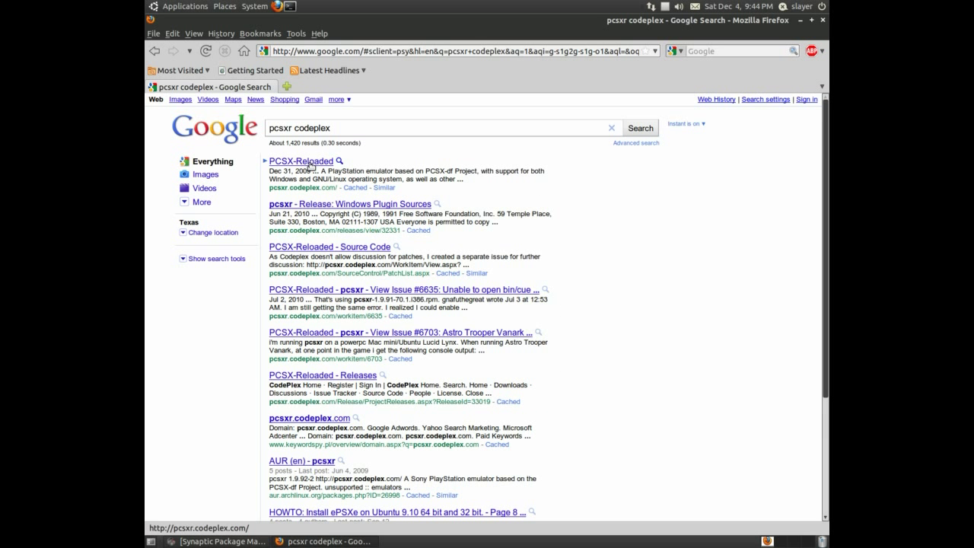
pyautogui.click(320, 162)
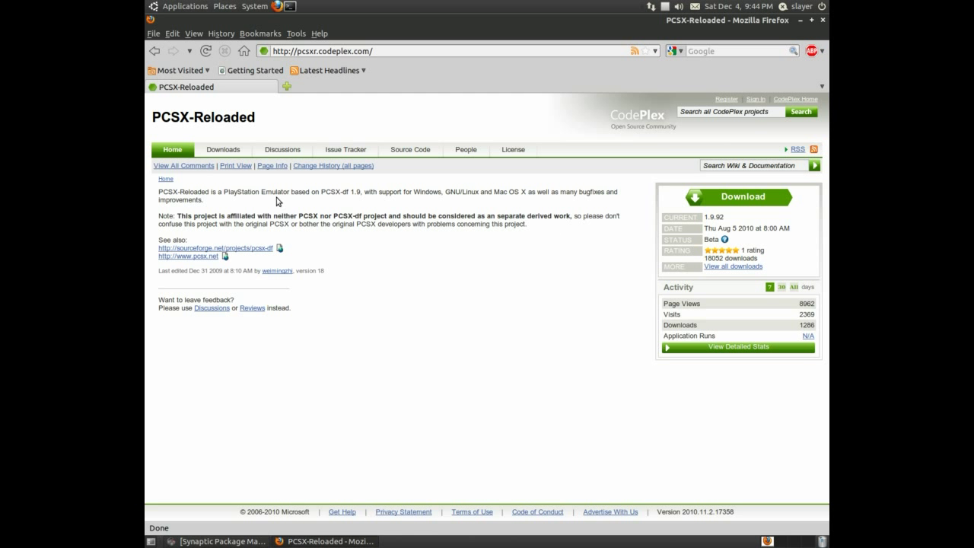
# - Download pcsxr_1.9.92-1_i386.deb from the project's 1.9.92 release, accepting the license and saving the file
pyautogui.click(225, 150)
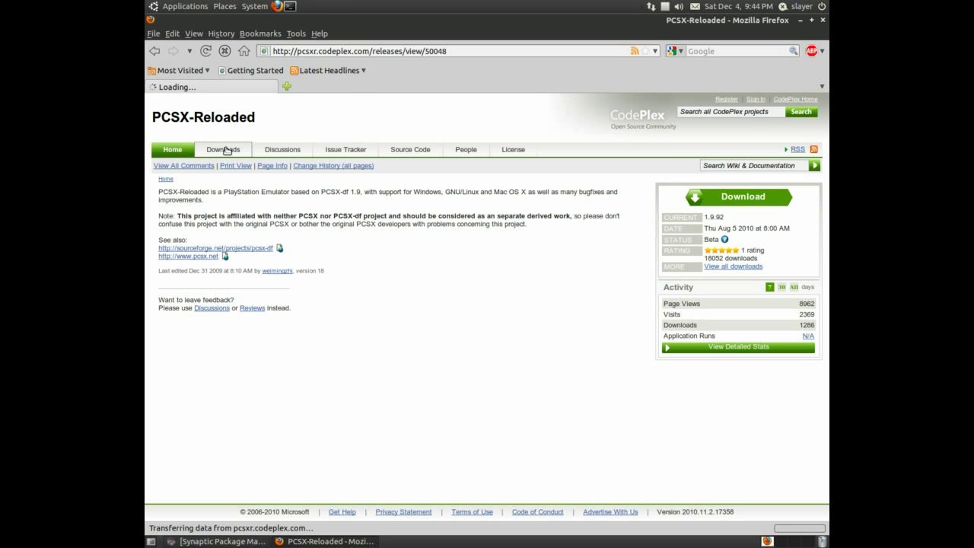
pyautogui.scroll(-1, 394, 333)
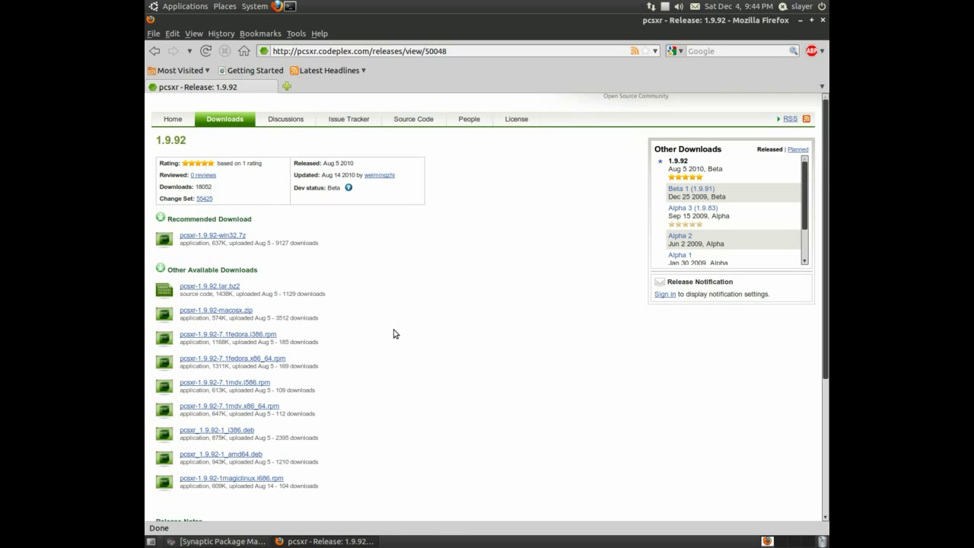
pyautogui.scroll(-2, 394, 333)
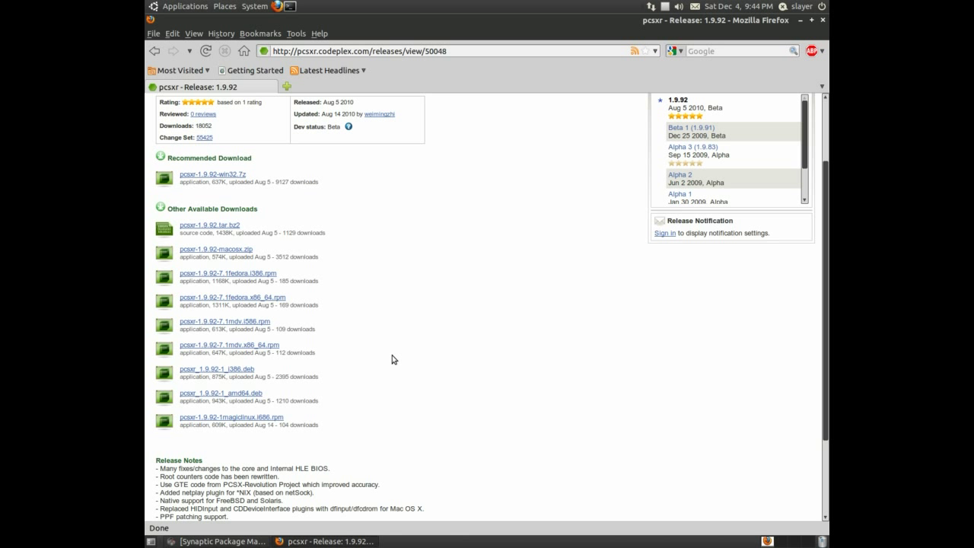
pyautogui.click(235, 372)
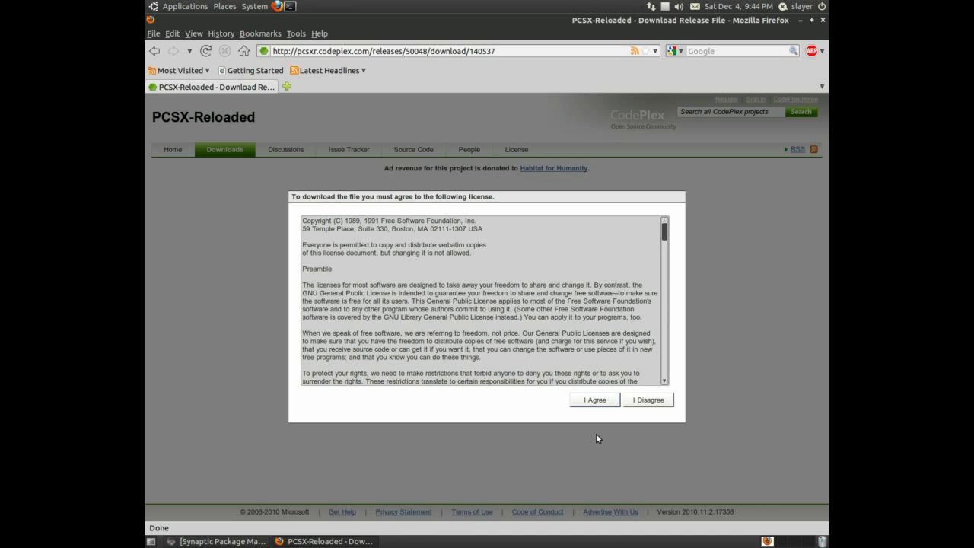
pyautogui.click(595, 399)
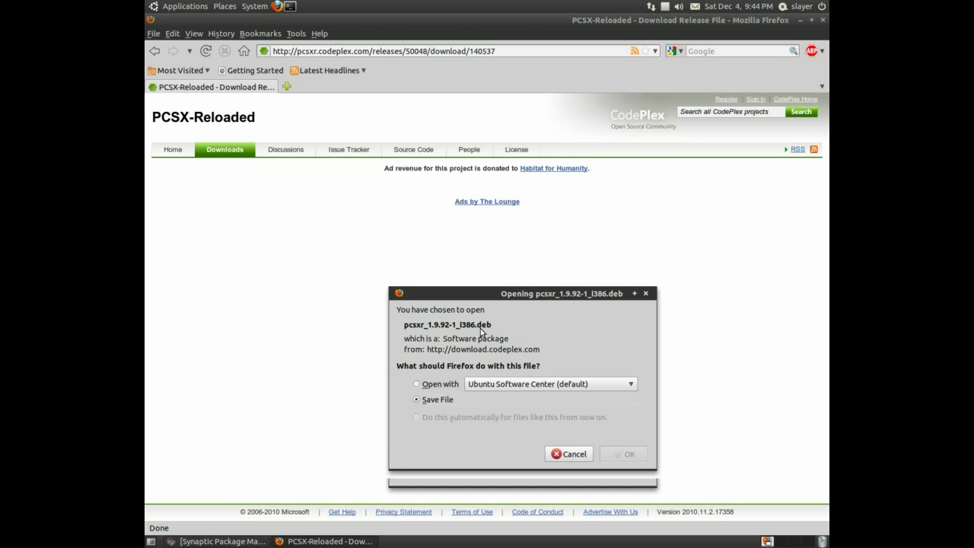
pyautogui.click(616, 454)
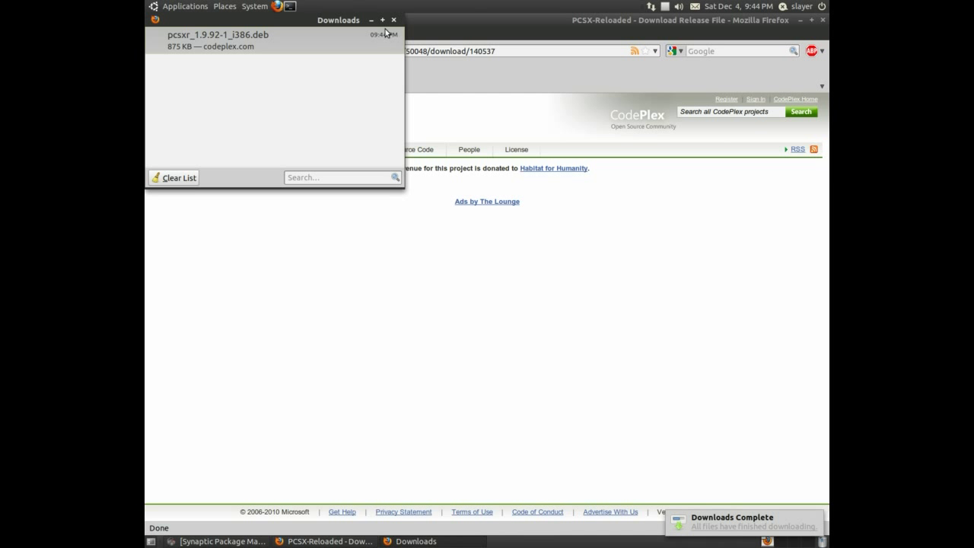
# - Clear the finished download from the list and close the downloads window and the browser
pyautogui.click(187, 177)
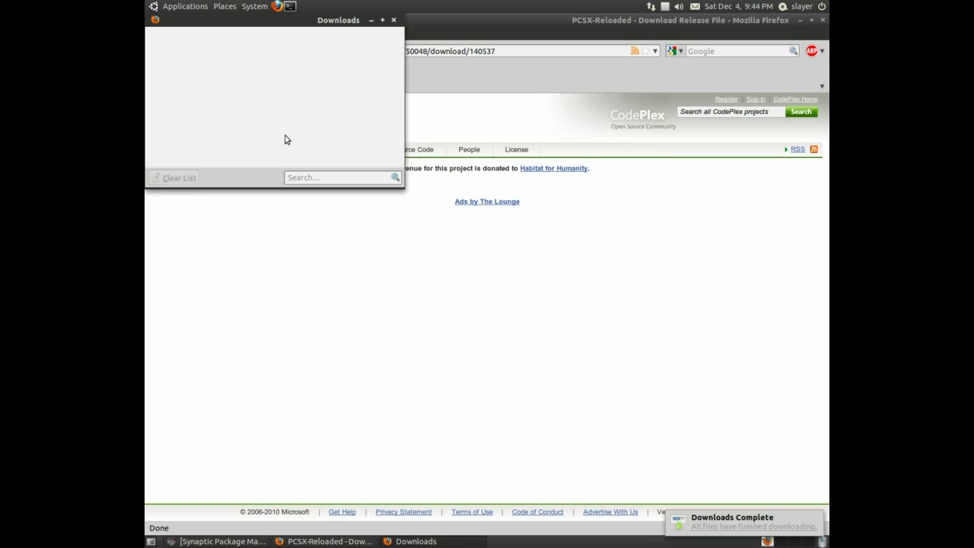
pyautogui.click(393, 21)
pyautogui.click(821, 20)
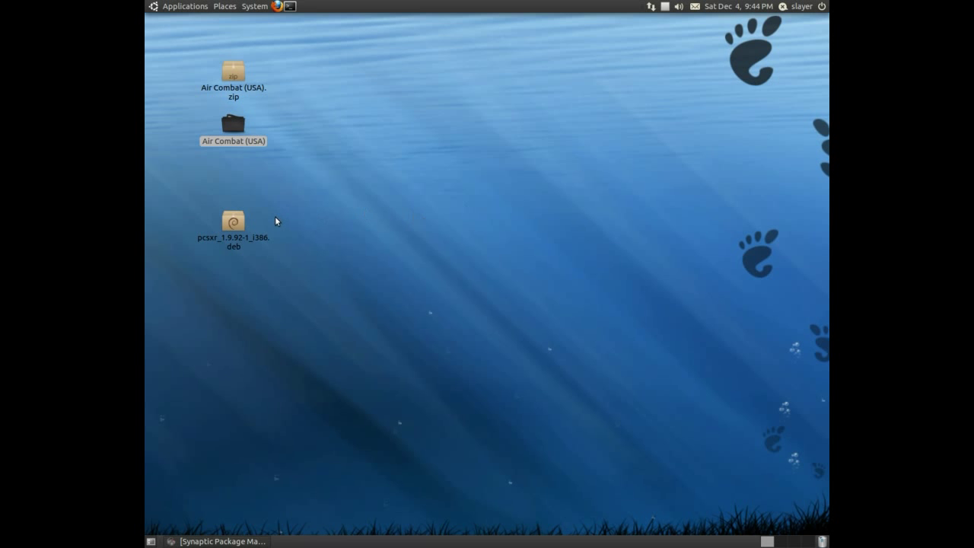
# - View the pcsxr_1.9.92-1_i386.deb package from the desktop in Ubuntu Software Center, then close it
pyautogui.click(240, 227)
pyautogui.doubleClick(240, 223)
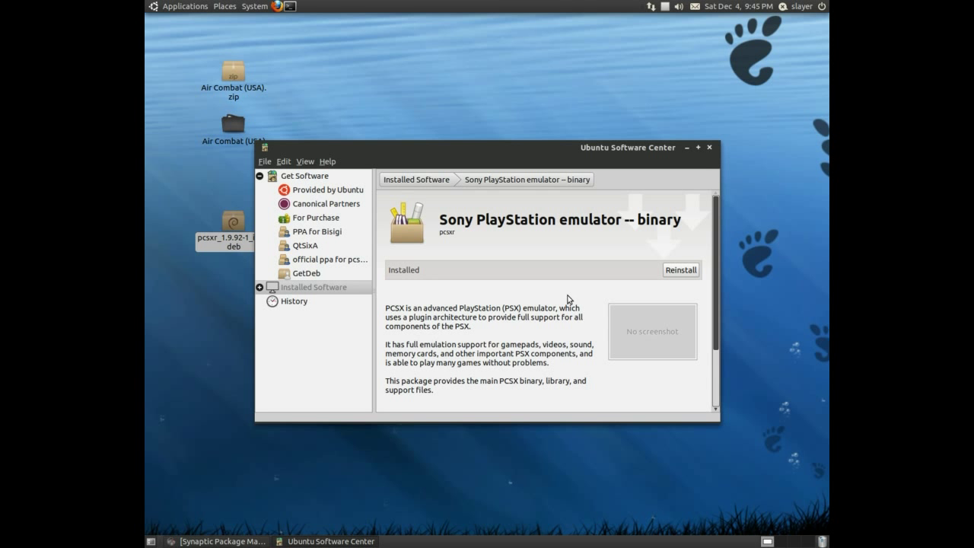
pyautogui.click(710, 148)
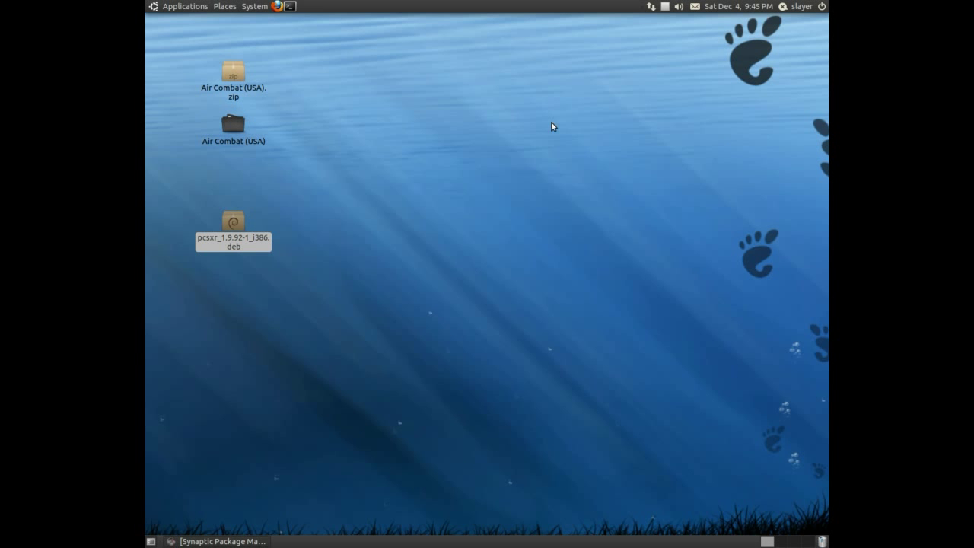
# - Launch the PCSX emulator from the installed games
pyautogui.click(176, 8)
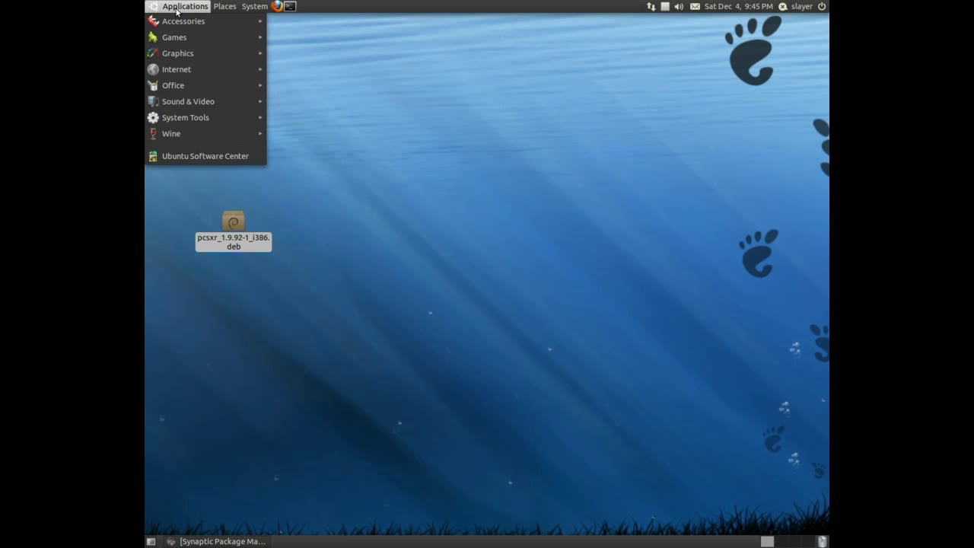
pyautogui.moveTo(178, 40)
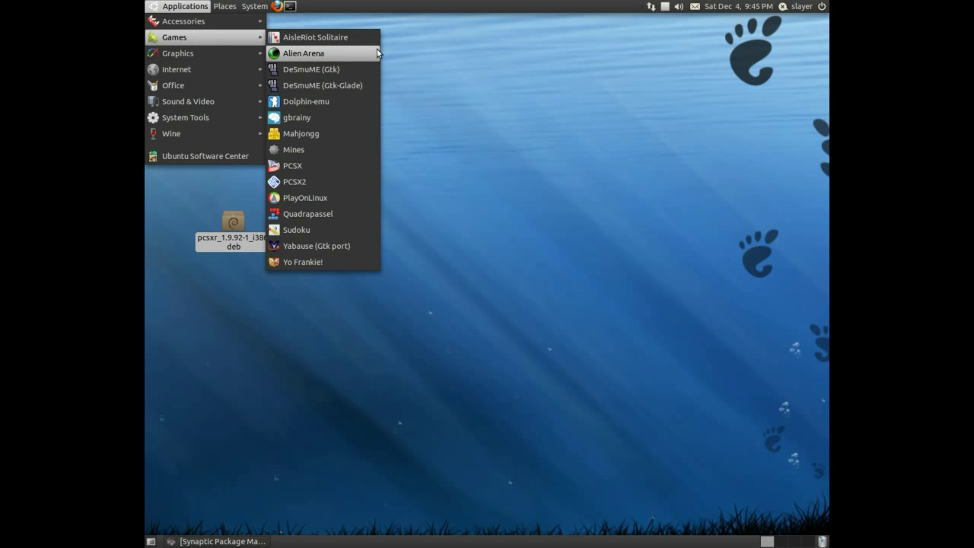
pyautogui.click(289, 165)
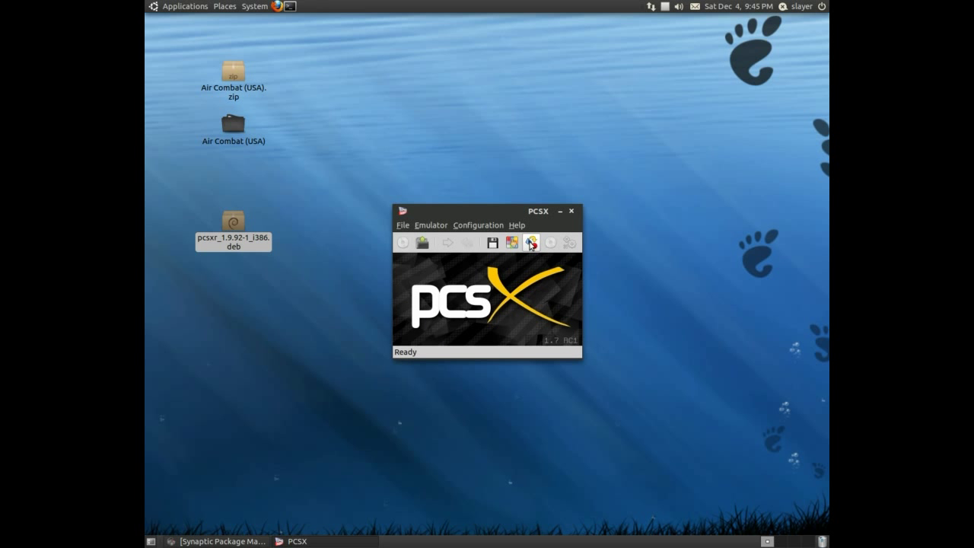
# - Open the PCSX plugins and BIOS configuration, choose XVideo Driver 1.1.17 for graphics and close the dialog
pyautogui.click(466, 226)
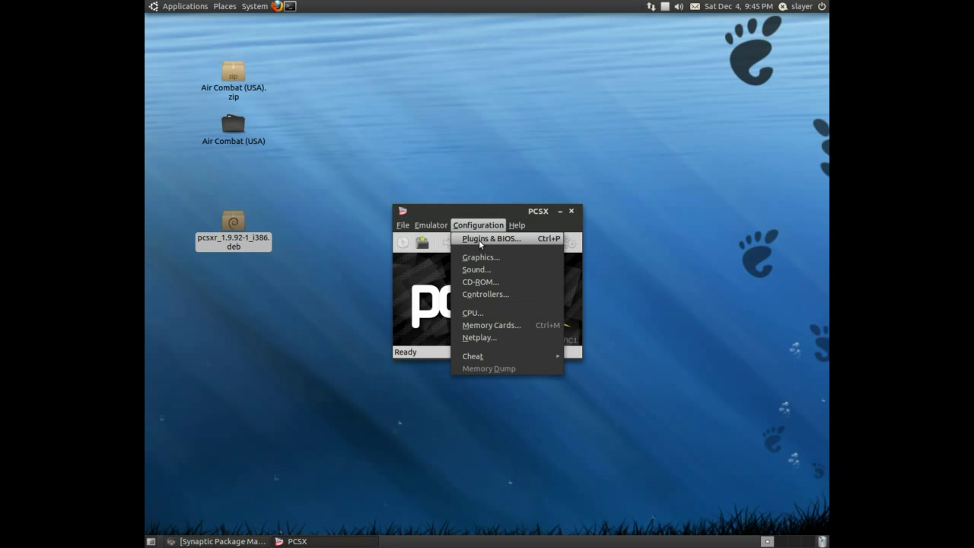
pyautogui.click(479, 240)
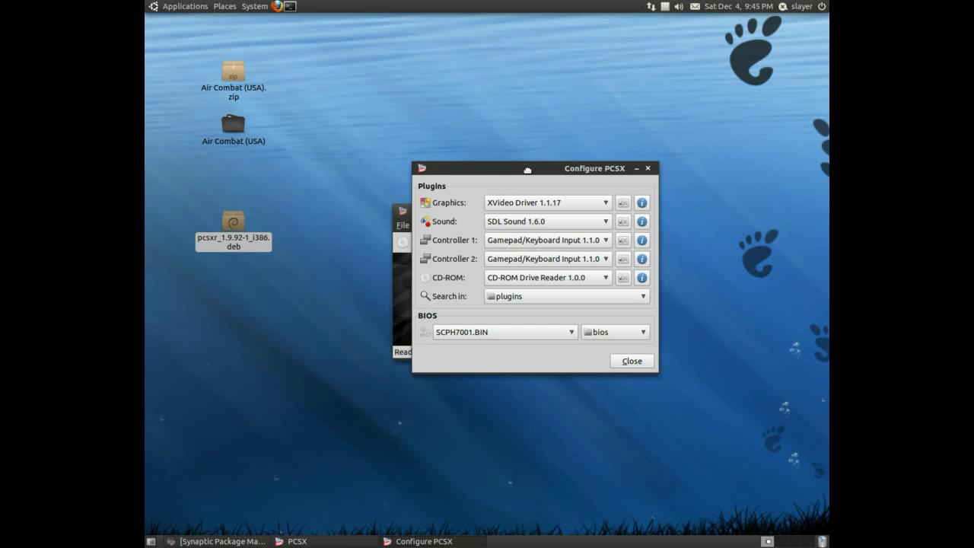
pyautogui.moveTo(524, 171); pyautogui.dragTo(472, 165)
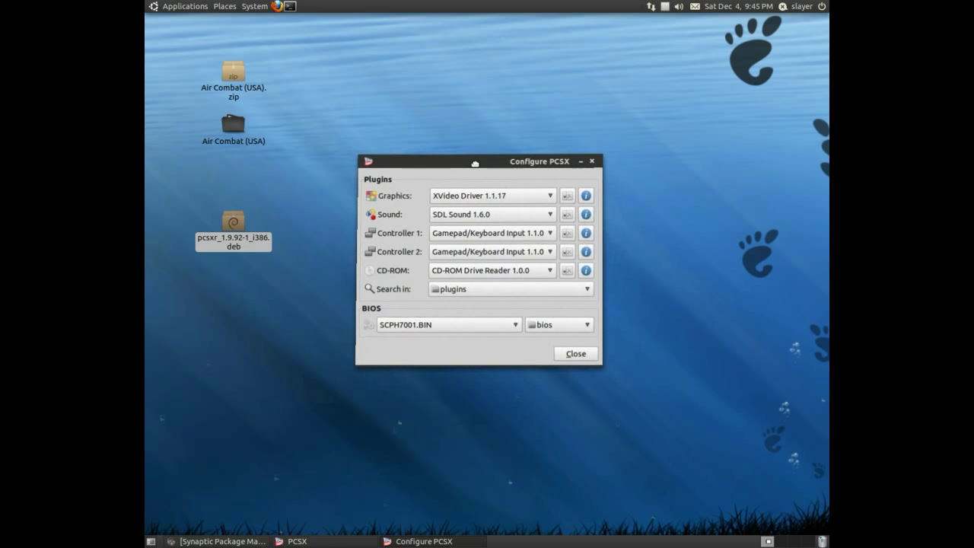
pyautogui.click(495, 199)
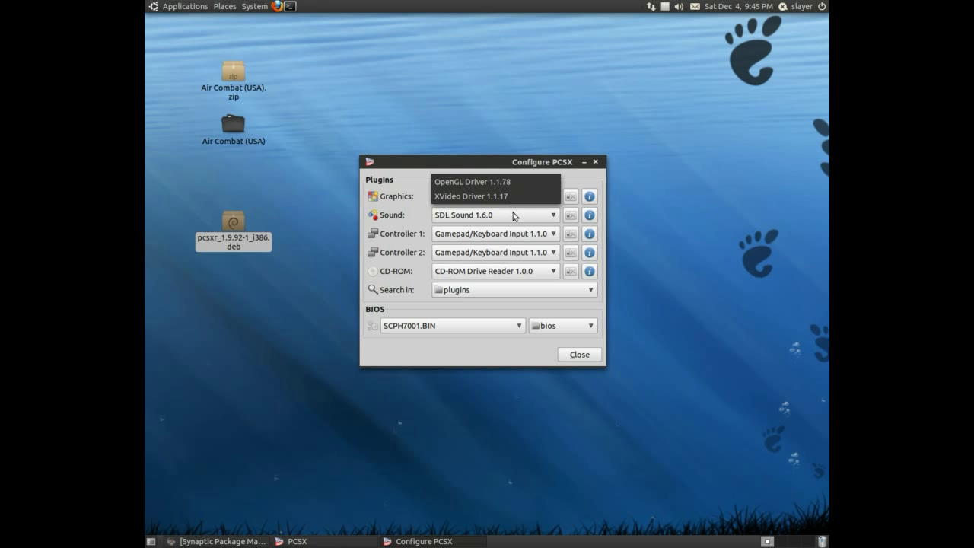
pyautogui.click(502, 199)
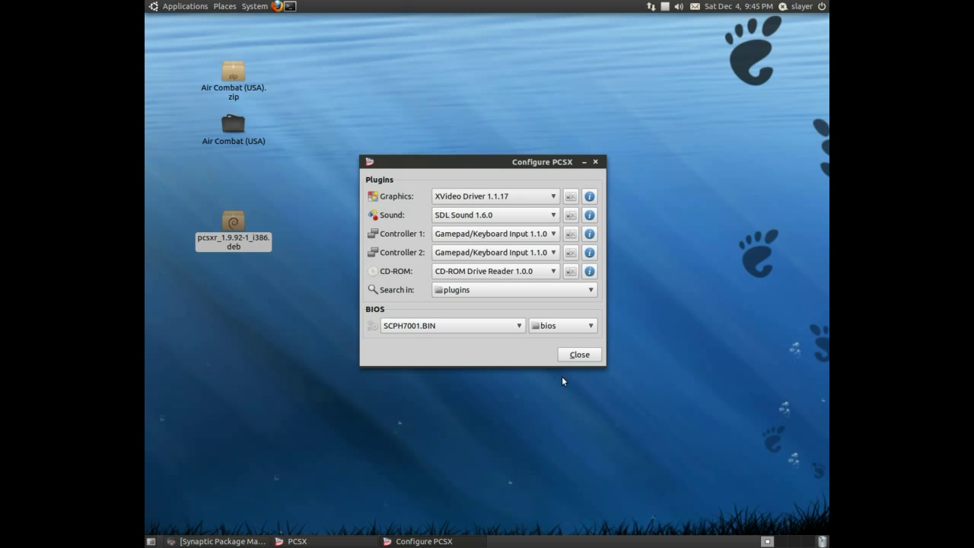
pyautogui.click(579, 356)
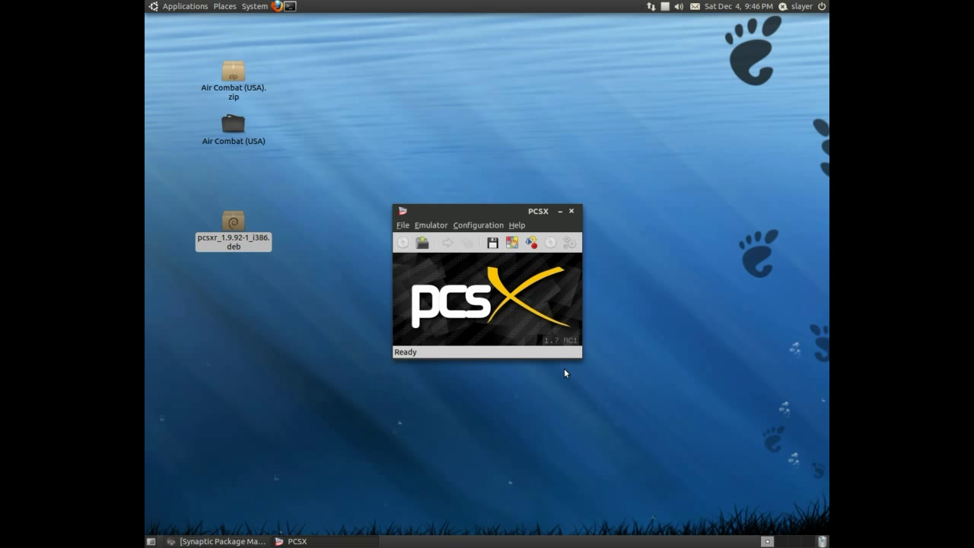
# - Open the Air Combat (USA) folder on the desktop and extract the archive "Air Combat (USA) (Track 01).7z" in place
pyautogui.click(237, 73)
pyautogui.click(236, 121)
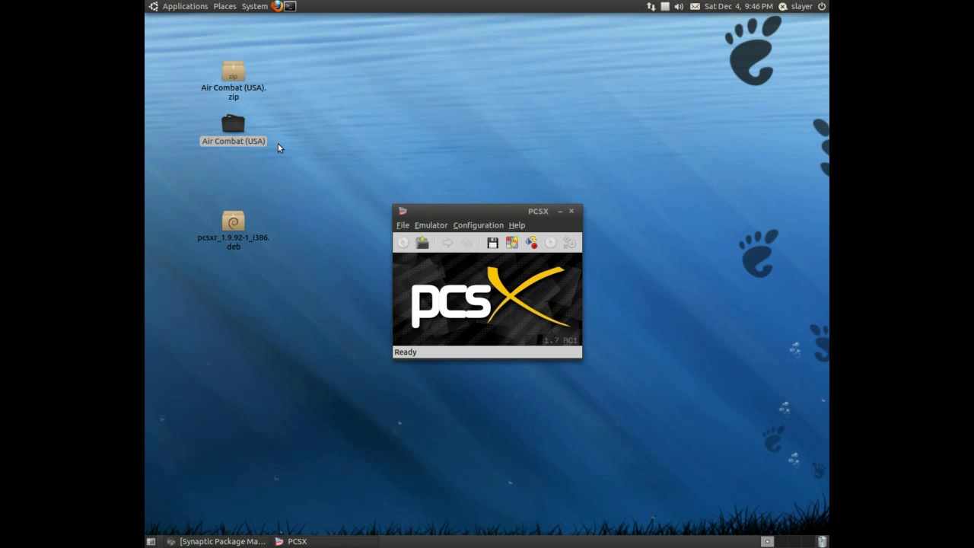
pyautogui.doubleClick(237, 131)
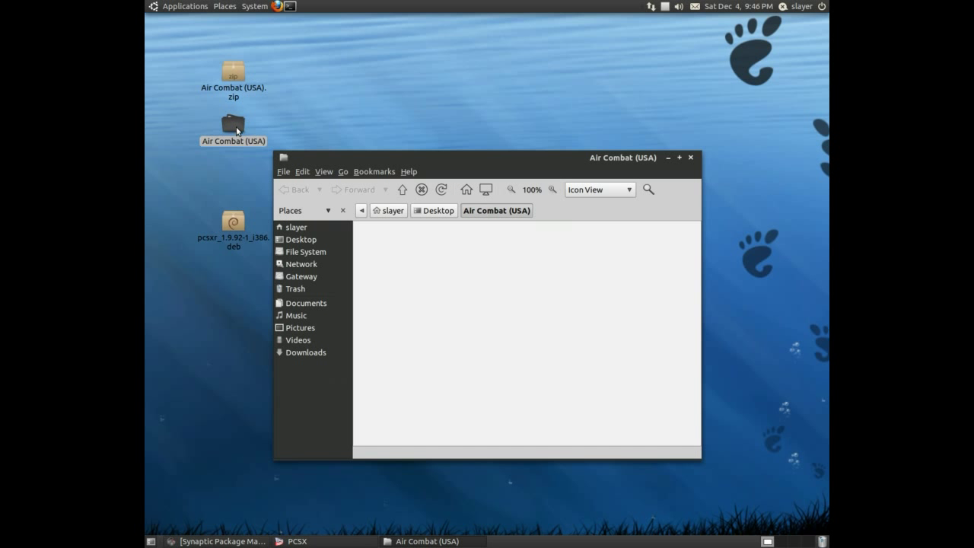
pyautogui.click(489, 253)
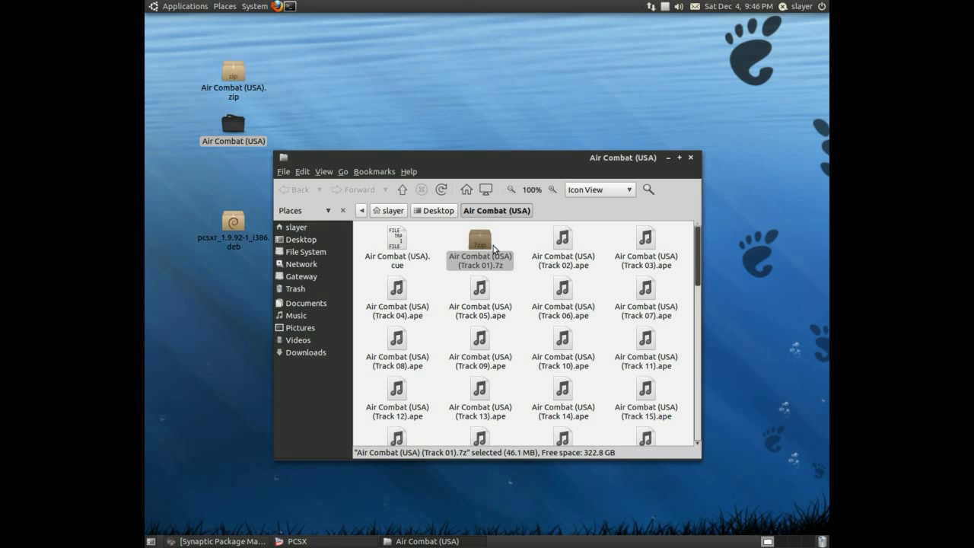
pyautogui.rightClick(493, 246)
pyautogui.click(539, 407)
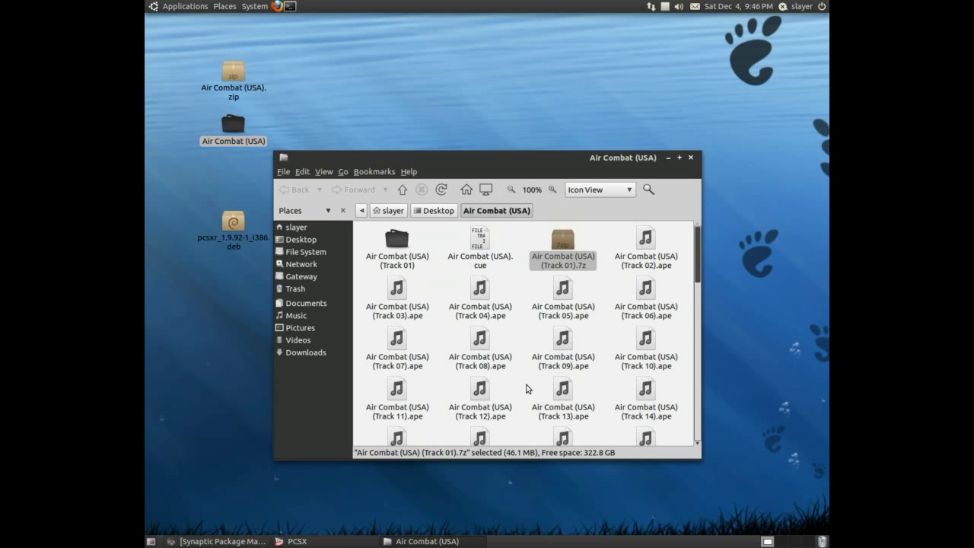
# - Locate the extracted data.bin.ecm file in the Air Combat (USA) folder
pyautogui.scroll(-1, 527, 389)
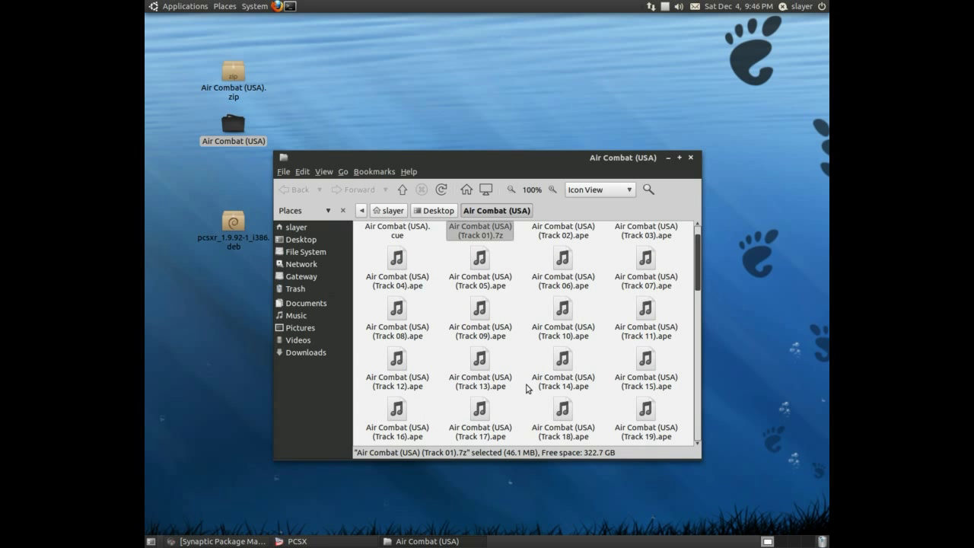
pyautogui.scroll(-10, 528, 388)
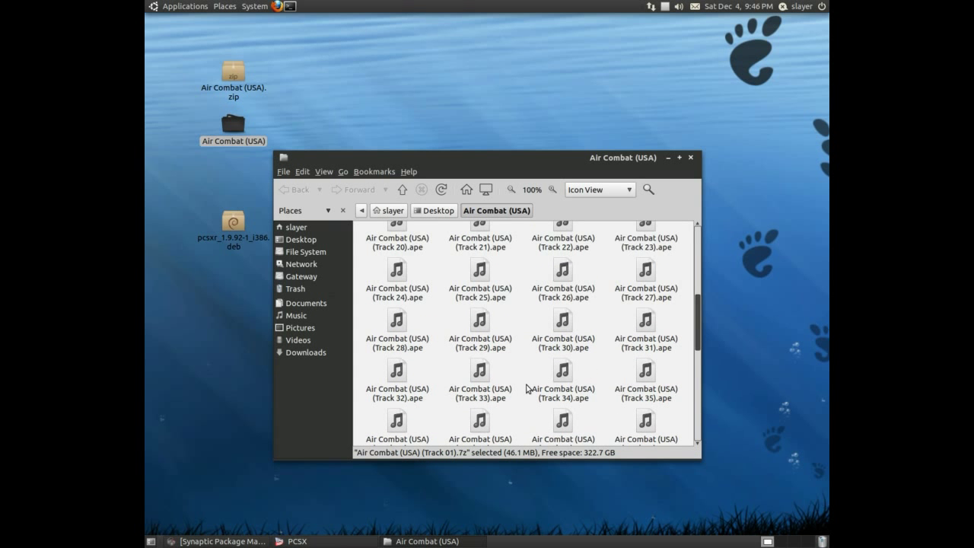
pyautogui.scroll(-10, 527, 388)
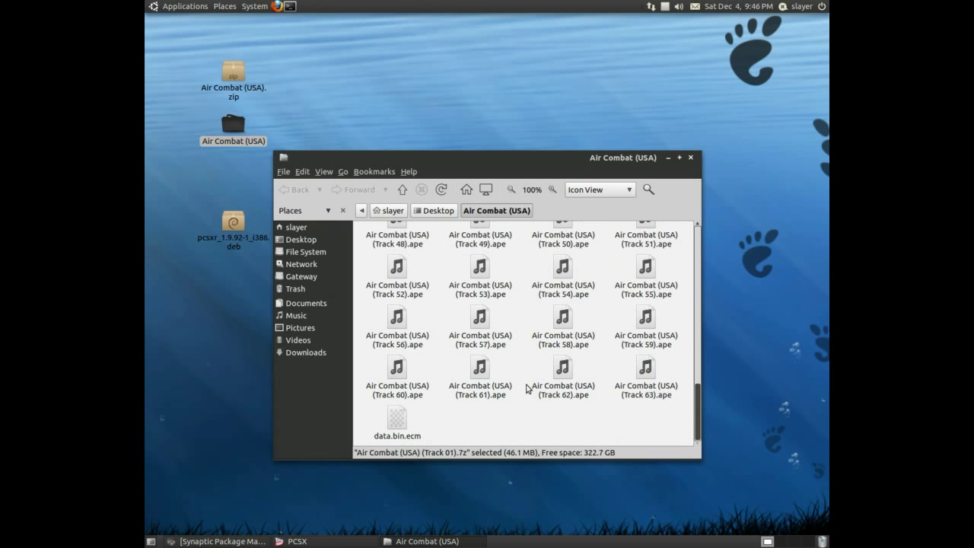
pyautogui.click(389, 418)
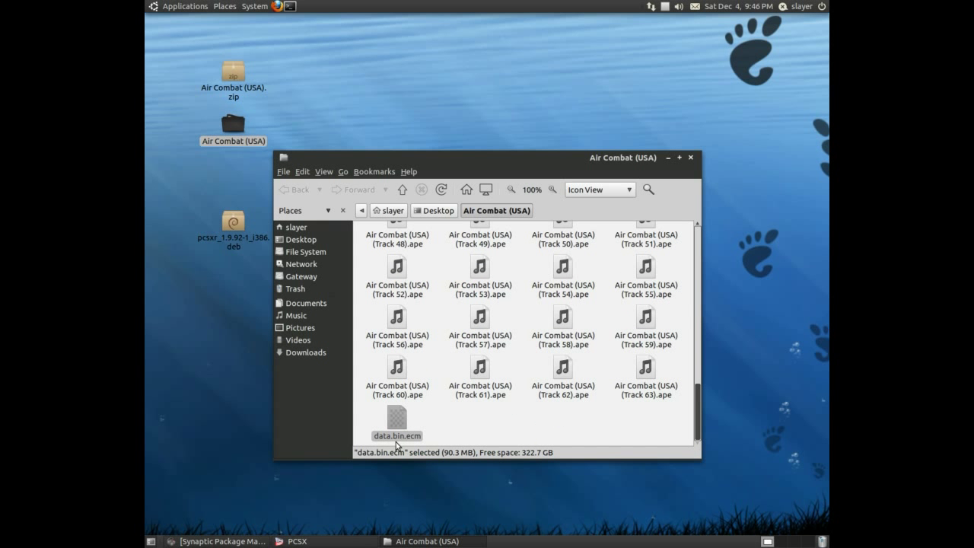
pyautogui.click(459, 432)
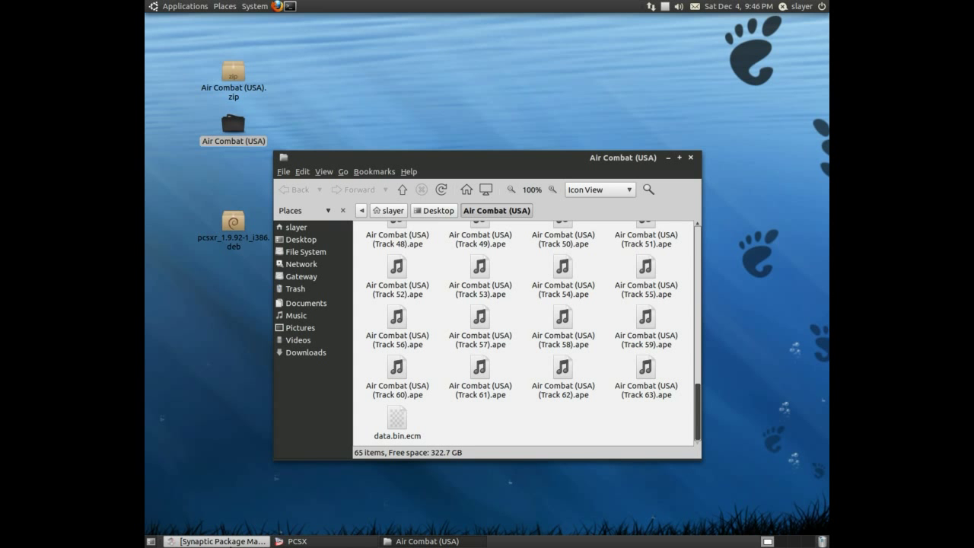
# - Switch to Synaptic Package Manager and search the packages for "ecm"
pyautogui.click(229, 541)
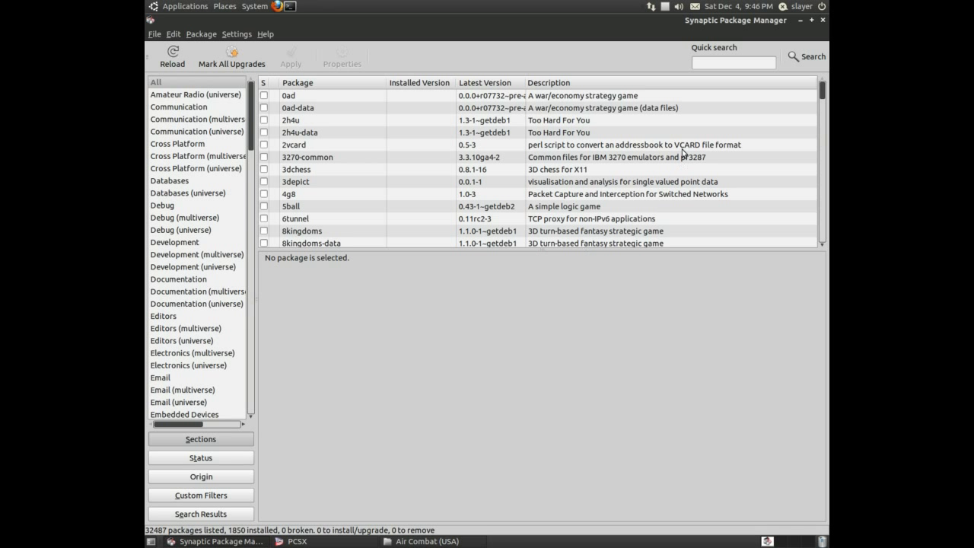
pyautogui.click(707, 66)
pyautogui.write('ecm')
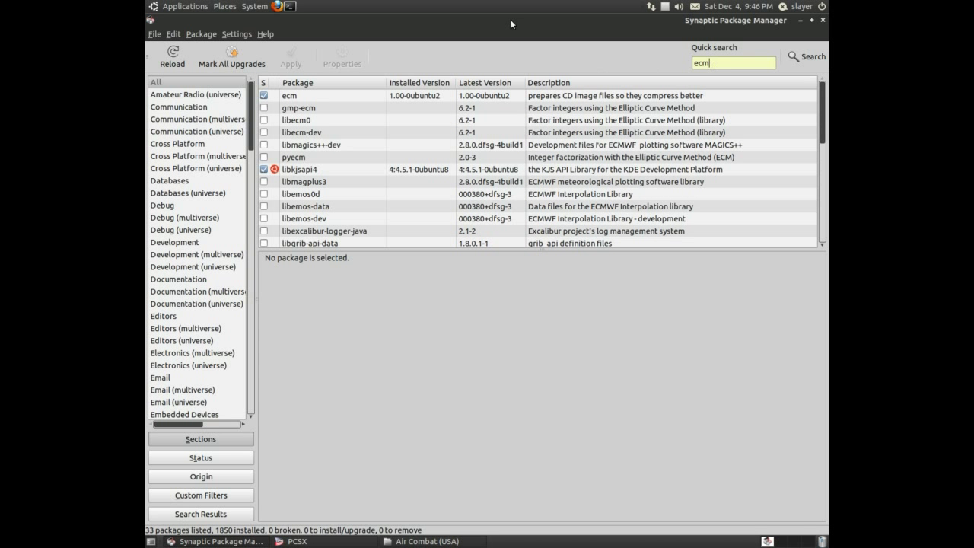
# - View the description of the ecm package and close the package manager and the Air Combat (USA) folder window
pyautogui.click(332, 99)
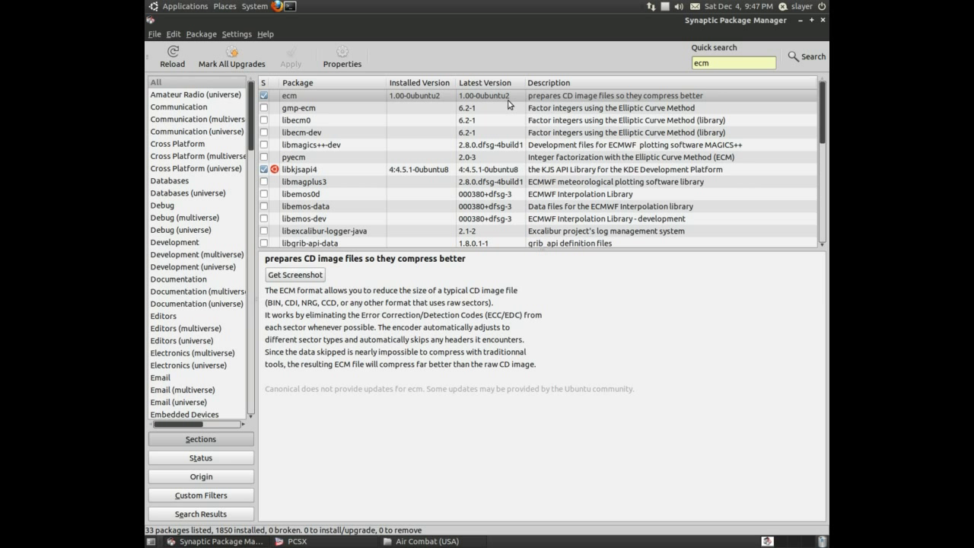
pyautogui.click(823, 23)
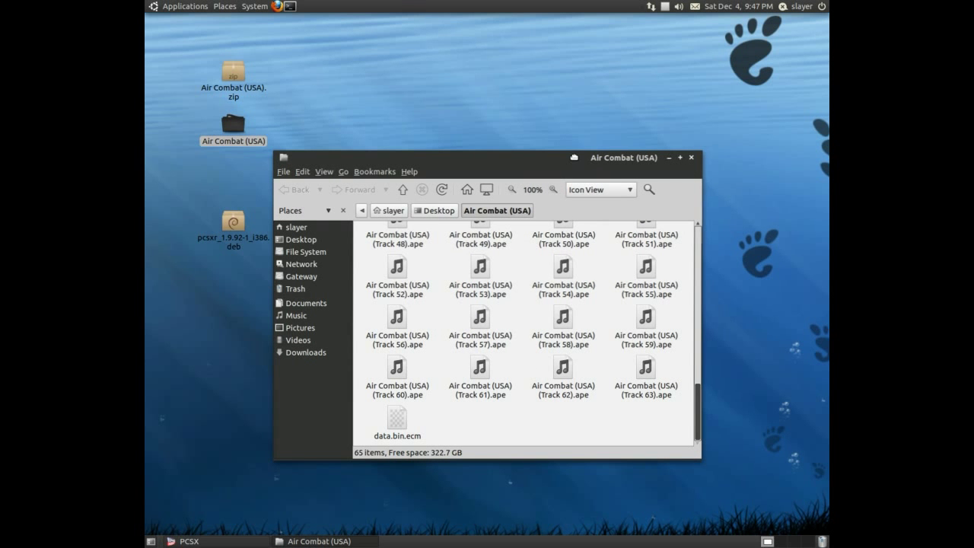
pyautogui.moveTo(595, 159); pyautogui.dragTo(667, 114)
pyautogui.click(763, 112)
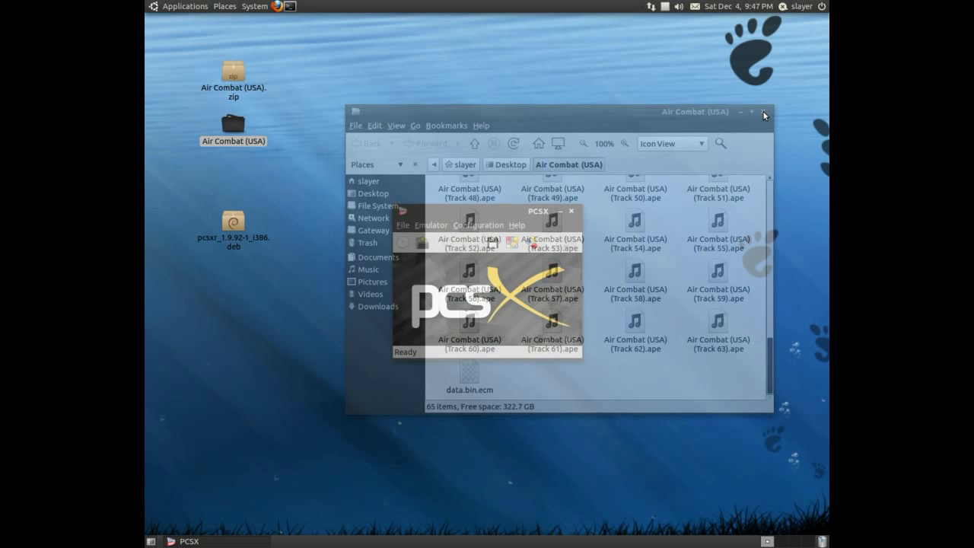
# - Open a terminal and change its working directory to the Air Combat (USA) folder on the desktop with cd
pyautogui.click(290, 6)
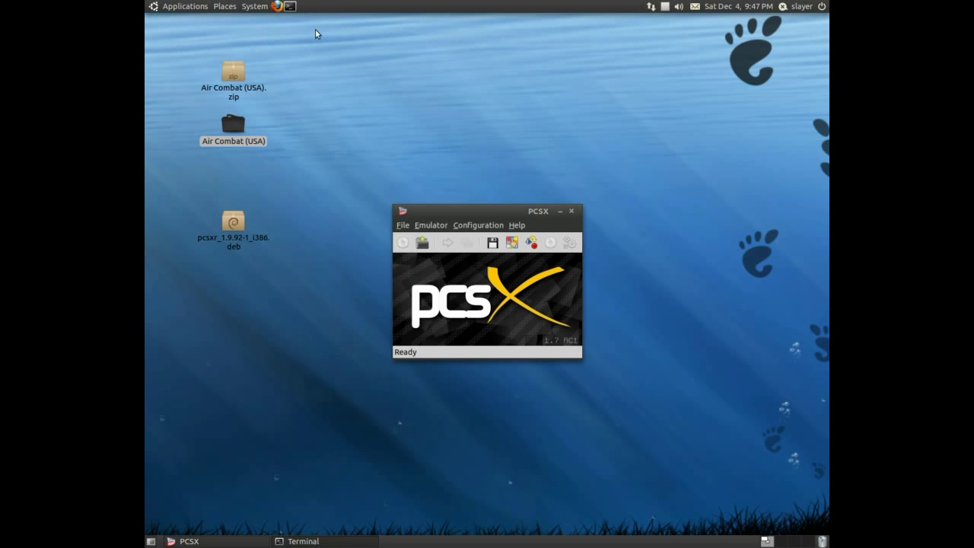
pyautogui.moveTo(382, 34); pyautogui.dragTo(626, 188)
pyautogui.write('c')
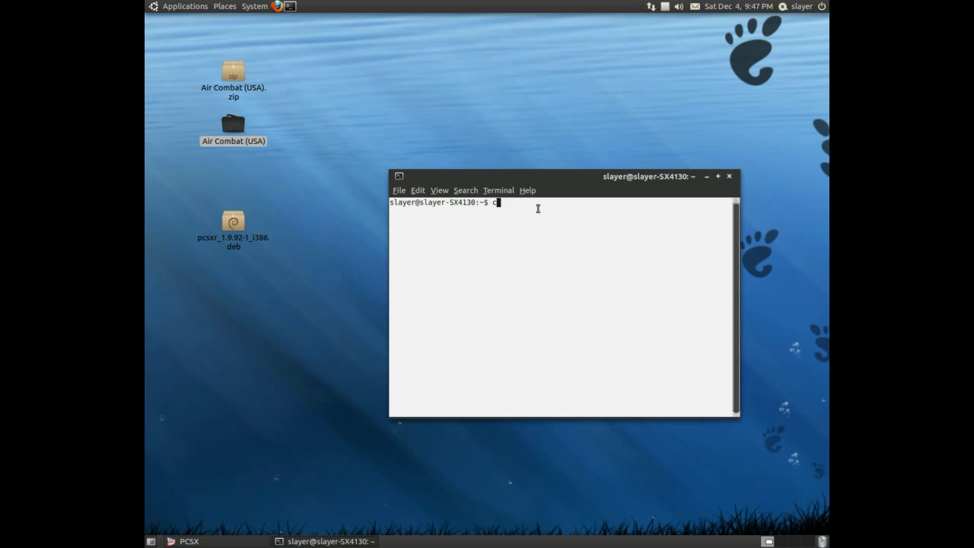
pyautogui.write('d')
pyautogui.moveTo(229, 135); pyautogui.dragTo(530, 219)
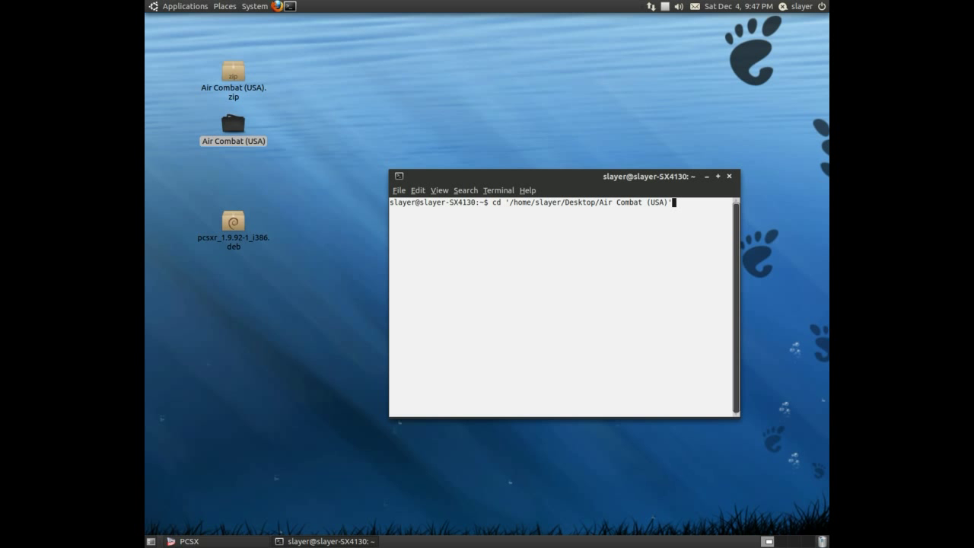
pyautogui.press('Return')
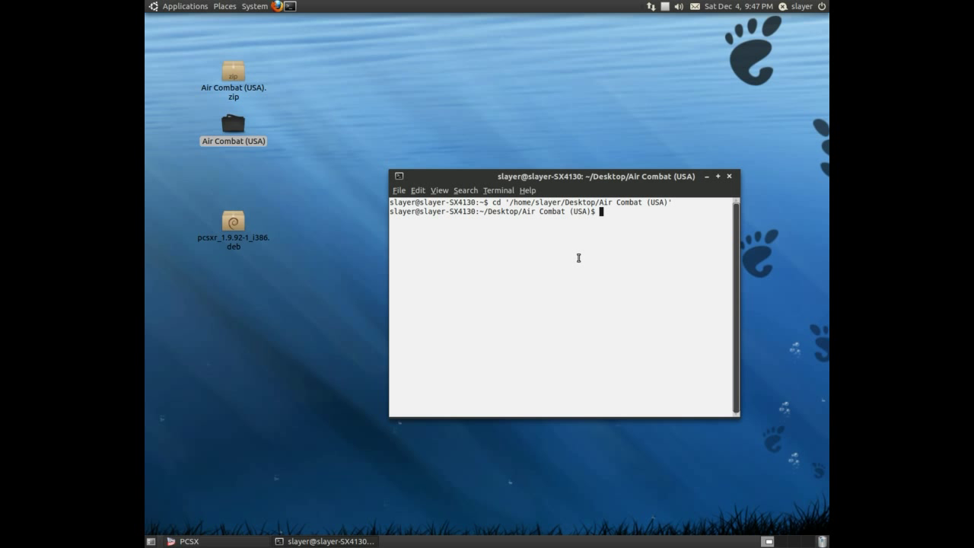
# - Decode the disc image with "unecm data.bin.ecm" and exit the terminal
pyautogui.write('unecm data.bin.ecm')
pyautogui.press('Return')
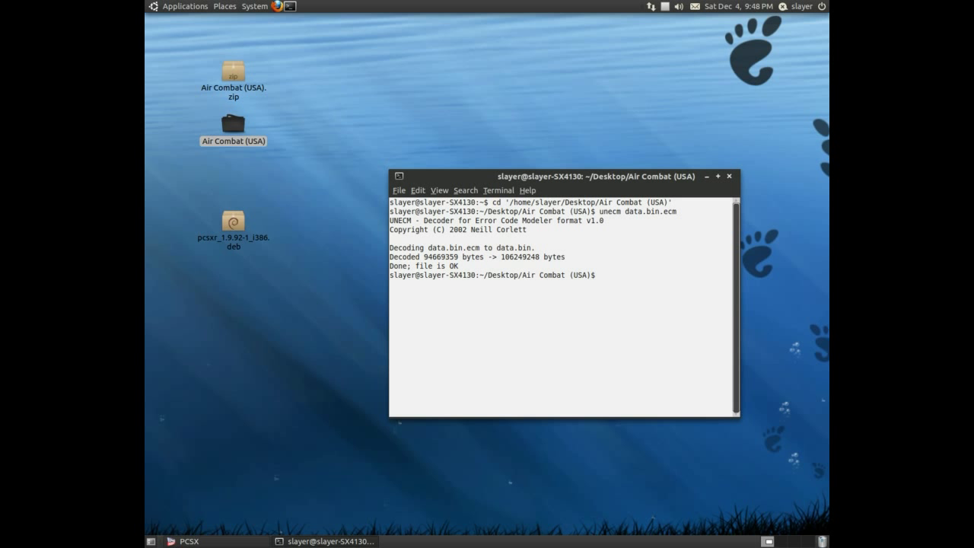
pyautogui.write('exit')
pyautogui.press('Return')
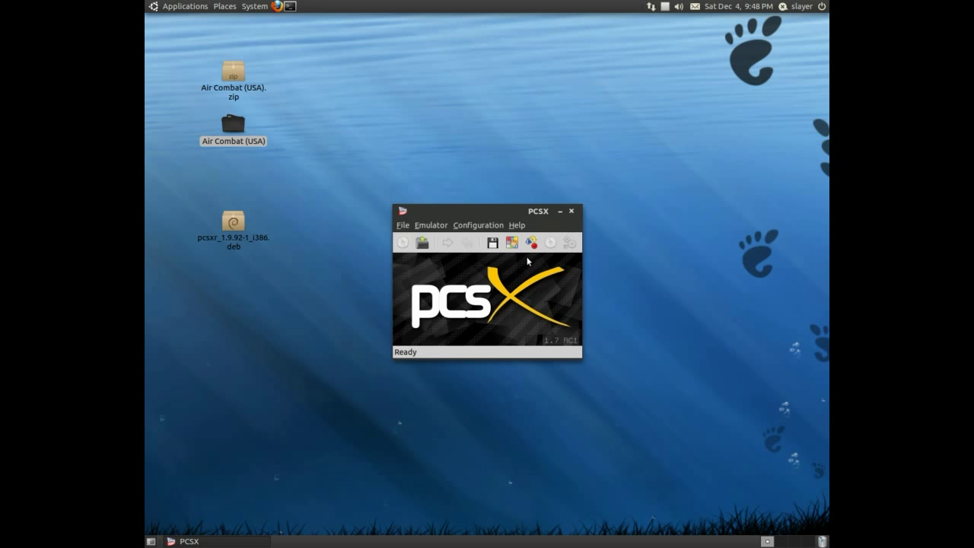
# - Run the disc image data.bin from the desktop's Air Combat (USA) folder in PCSX and leave the running game
pyautogui.click(402, 225)
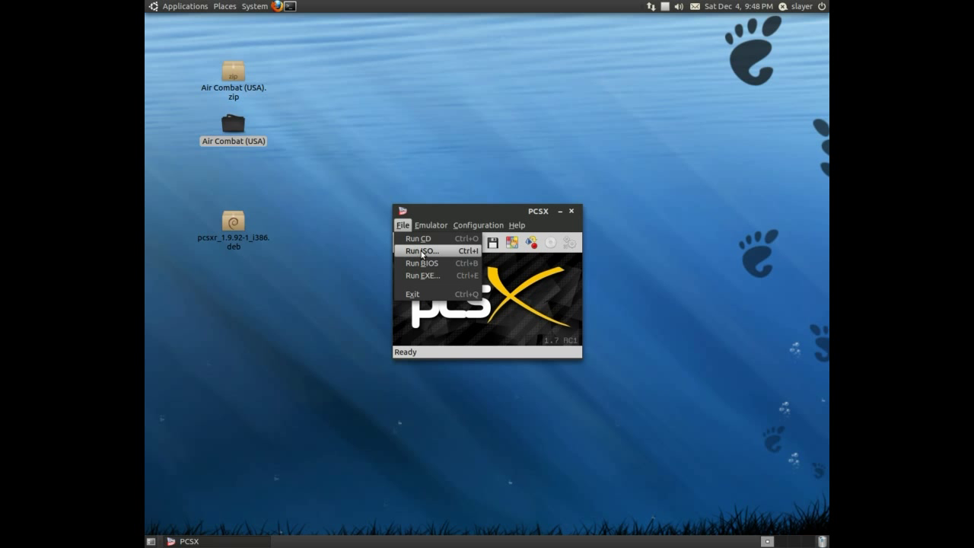
pyautogui.click(422, 254)
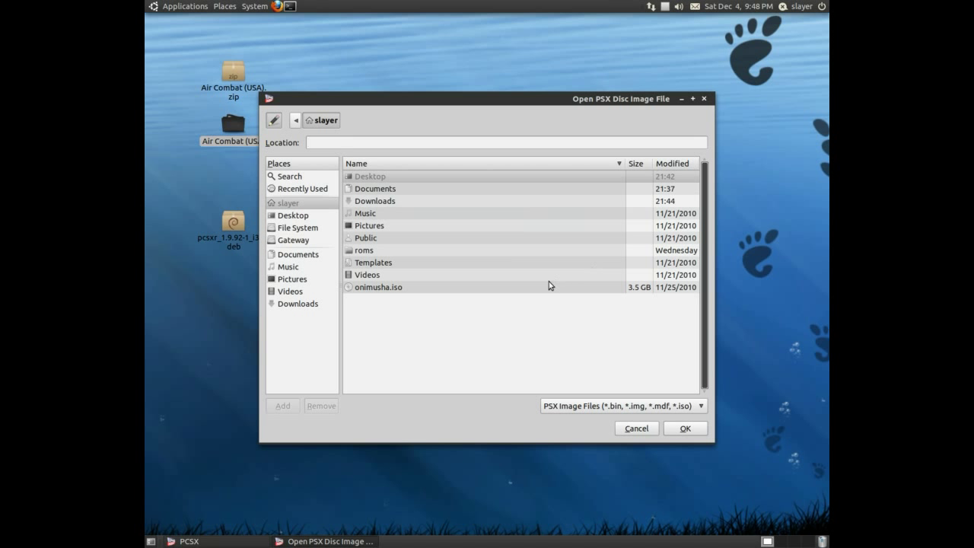
pyautogui.doubleClick(379, 178)
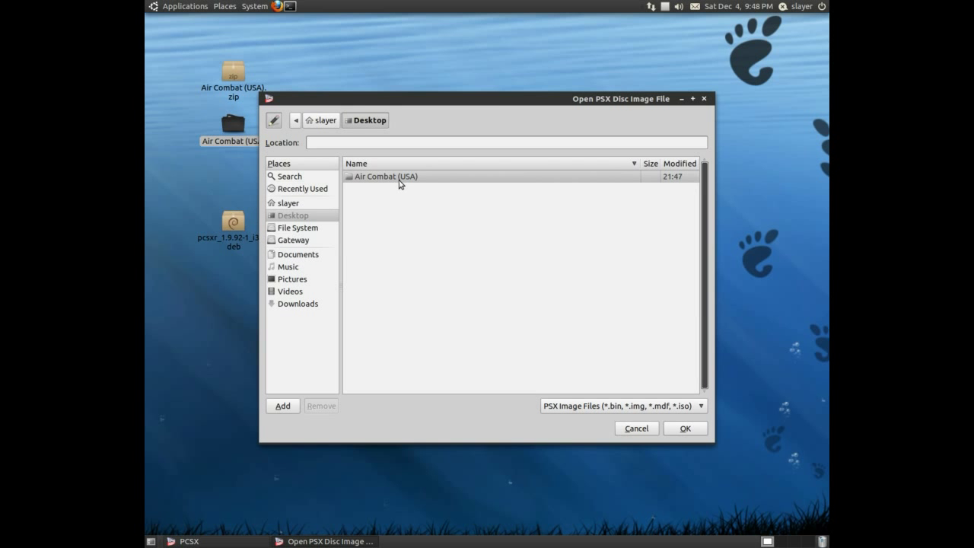
pyautogui.doubleClick(399, 179)
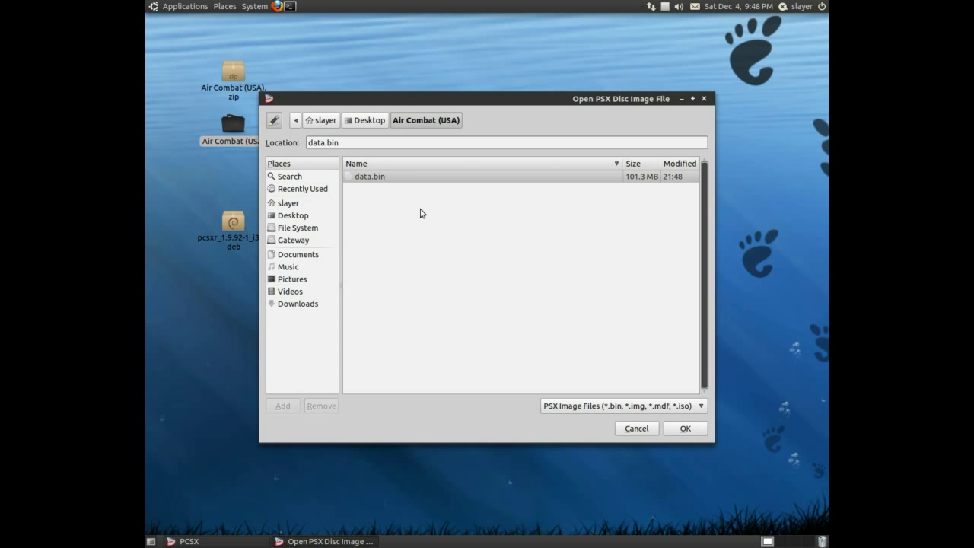
pyautogui.click(684, 429)
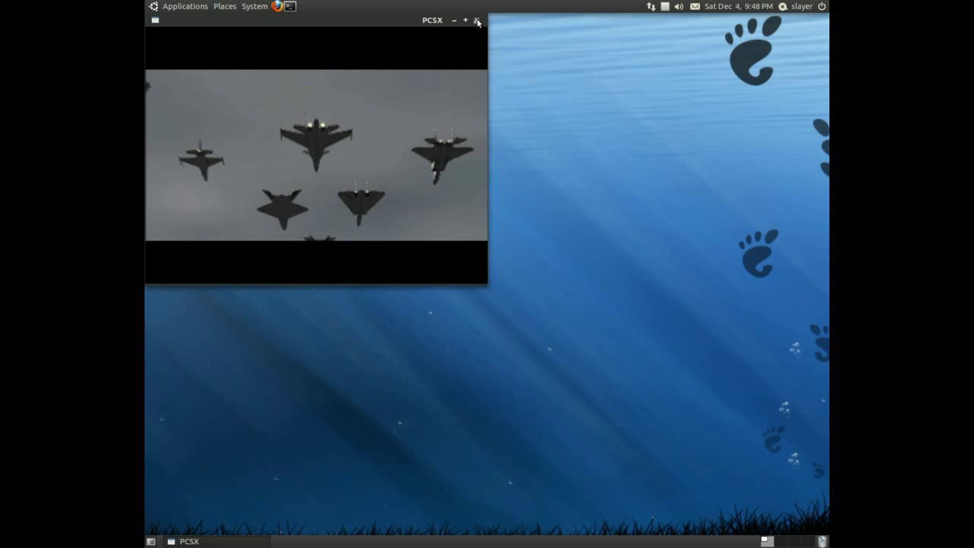
pyautogui.click(591, 78)
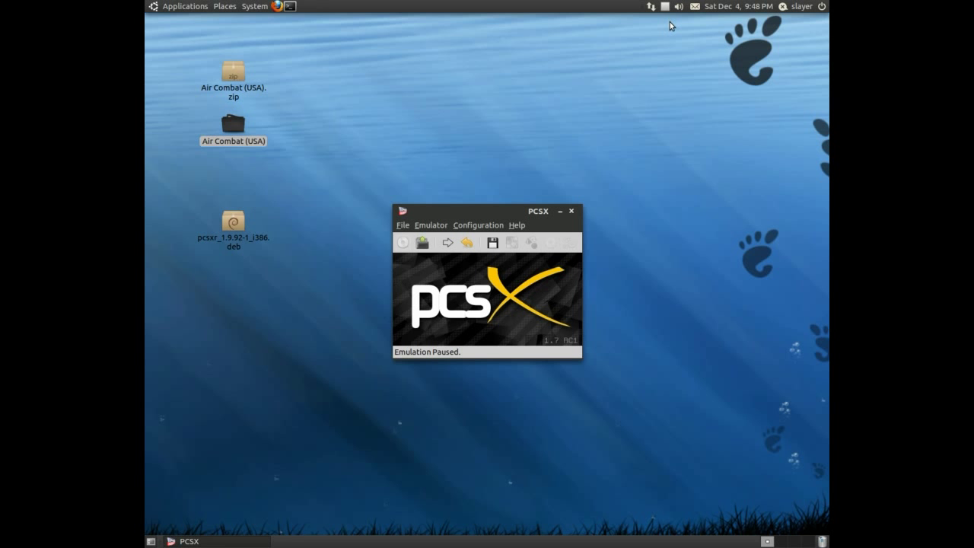
pyautogui.click(665, 9)
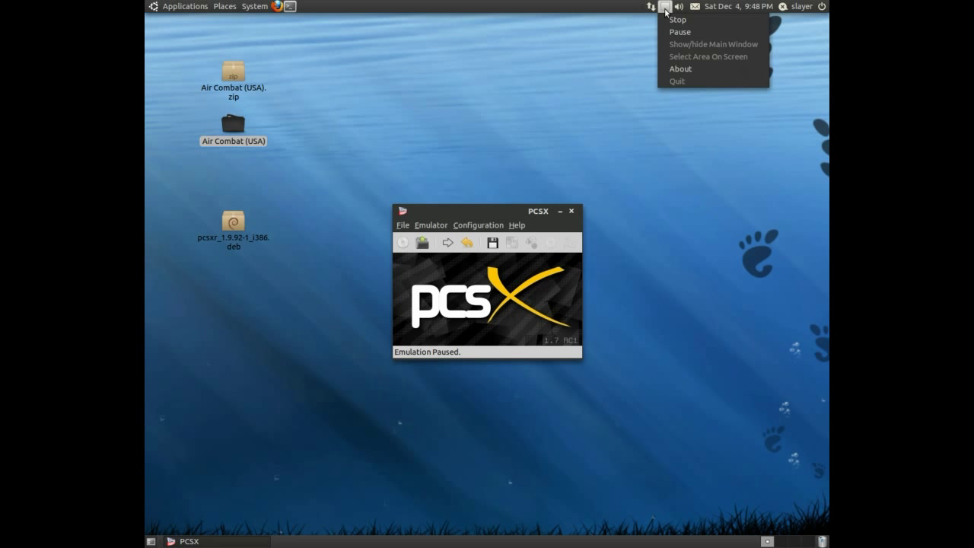